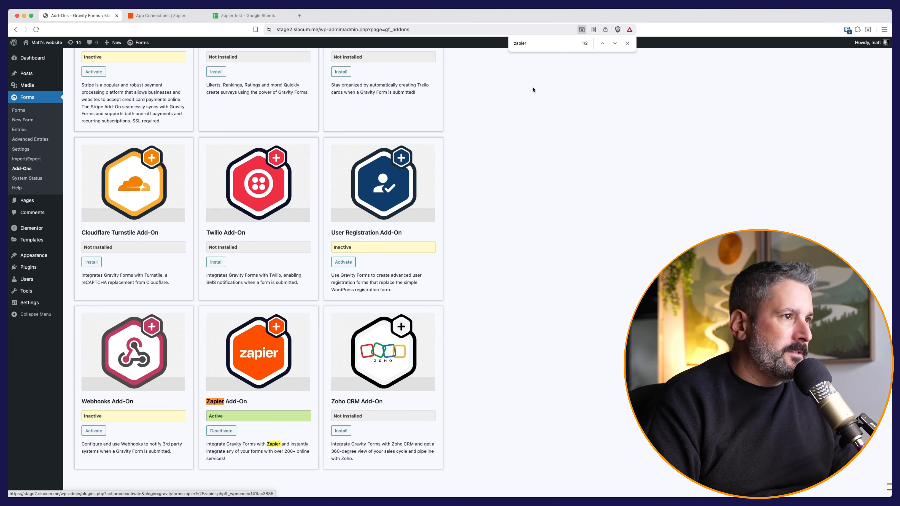
Step: Close the zapier find bar after confirming the Zapier Add-On is Active, then go to Gravity Forms Settings
left_click(627, 42)
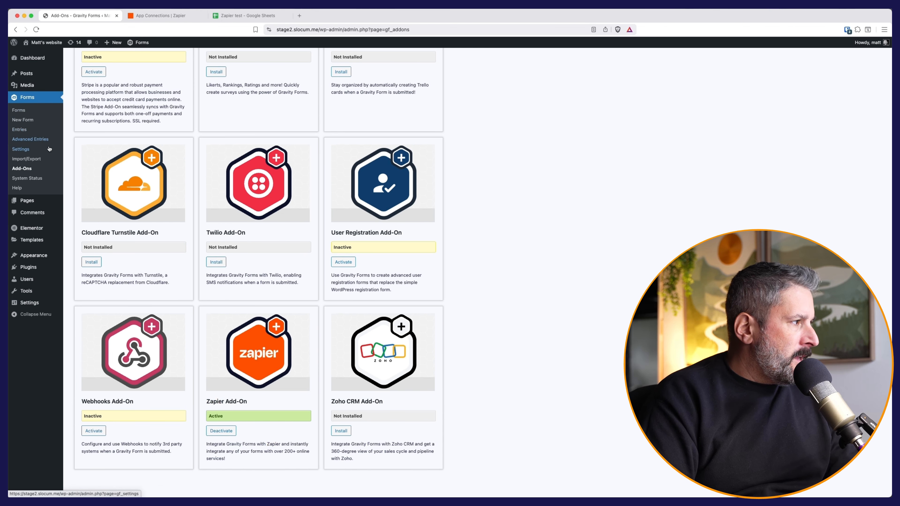
left_click(28, 149)
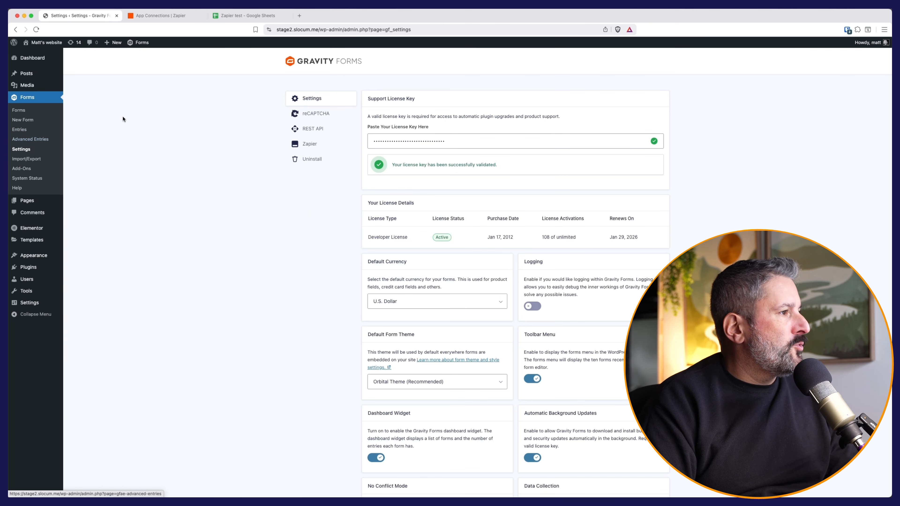
Step: Show the REST API settings, with API access enabled and four Read/Write keys listed
left_click(294, 129)
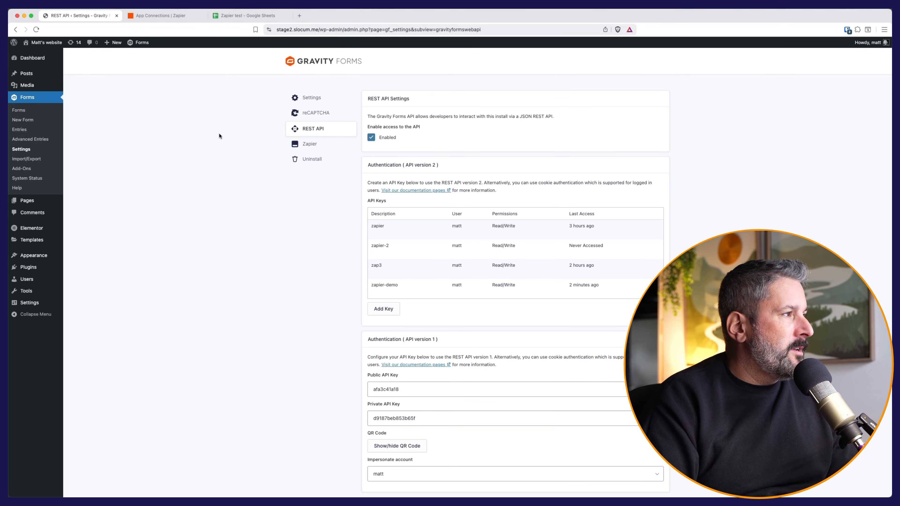
Step: Preview the Test form's Name, Email and Comments fields, then return to the empty Zapier test sheet
left_click(161, 15)
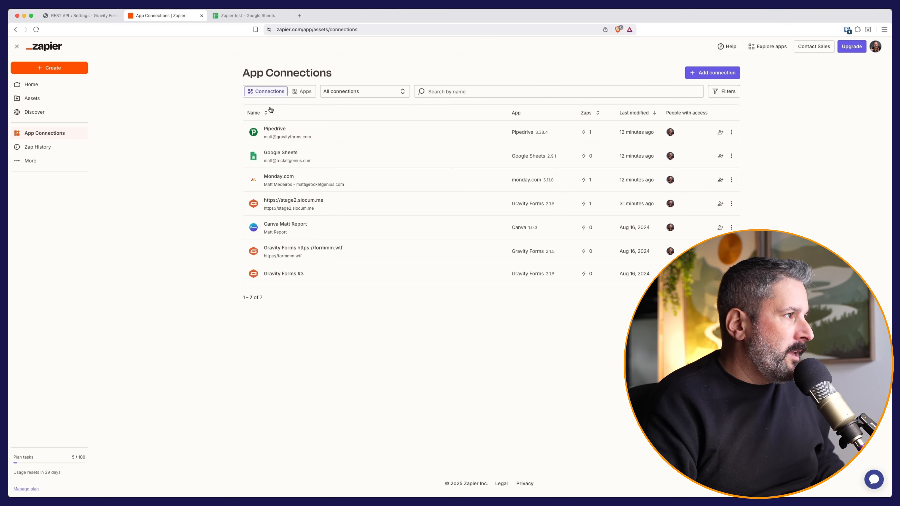
left_click(238, 19)
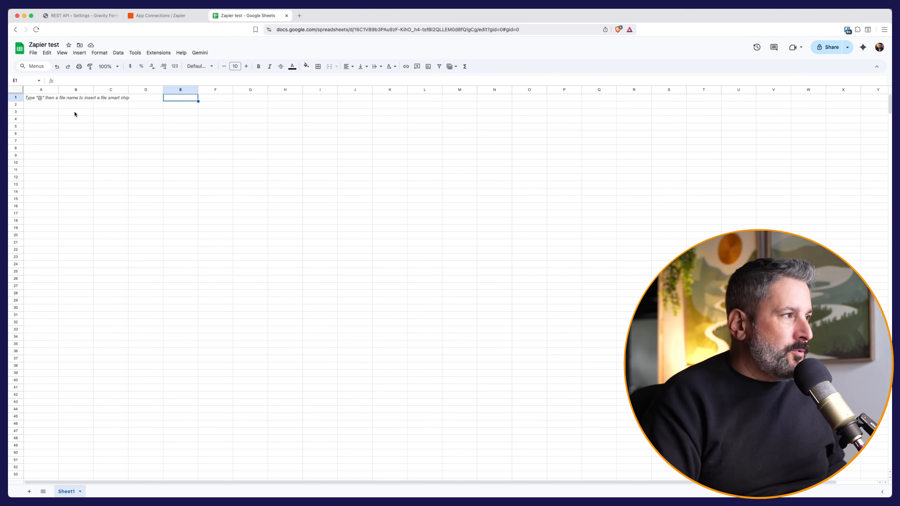
left_click(80, 16)
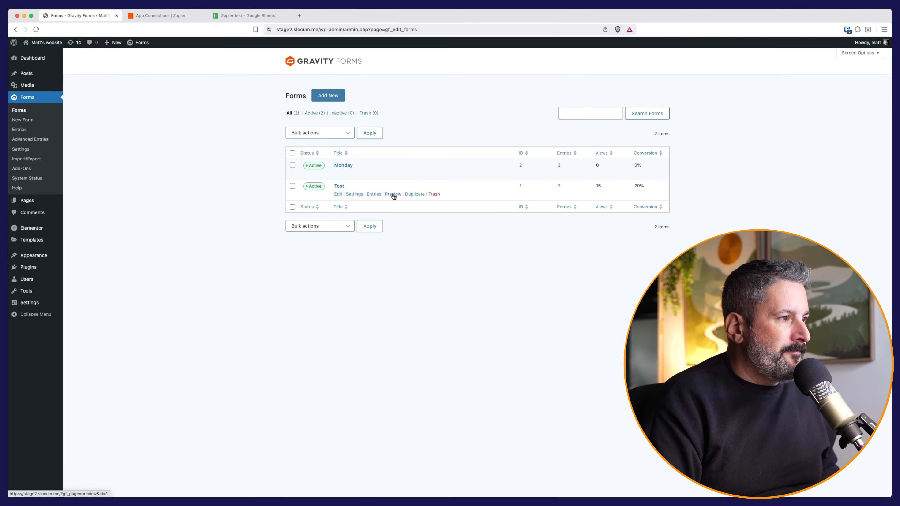
left_click(392, 194)
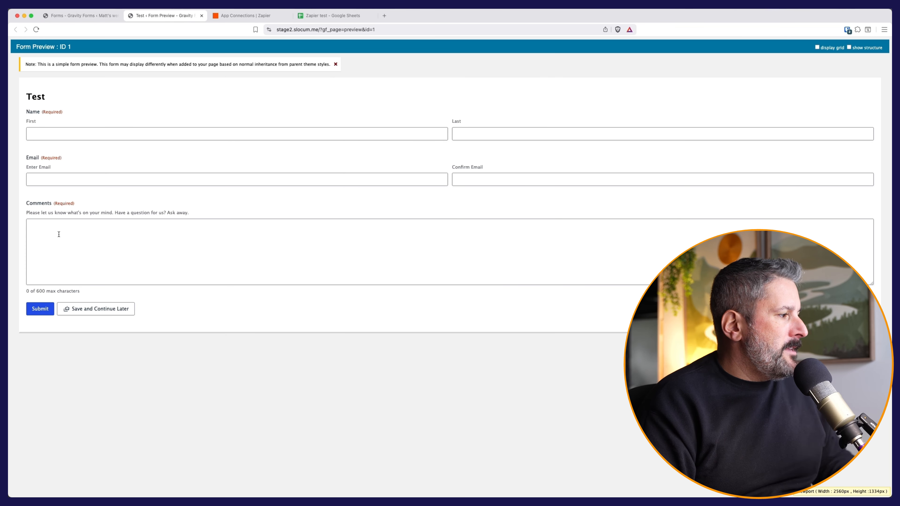
left_click(324, 17)
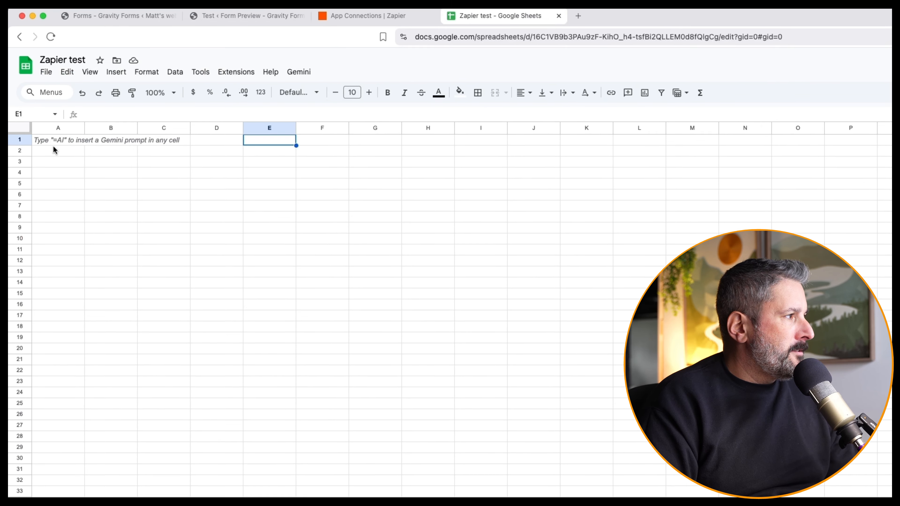
Step: Enter the headers Name, Email and Comments in cells A1, B1 and C1
left_click(38, 100)
type("Name")
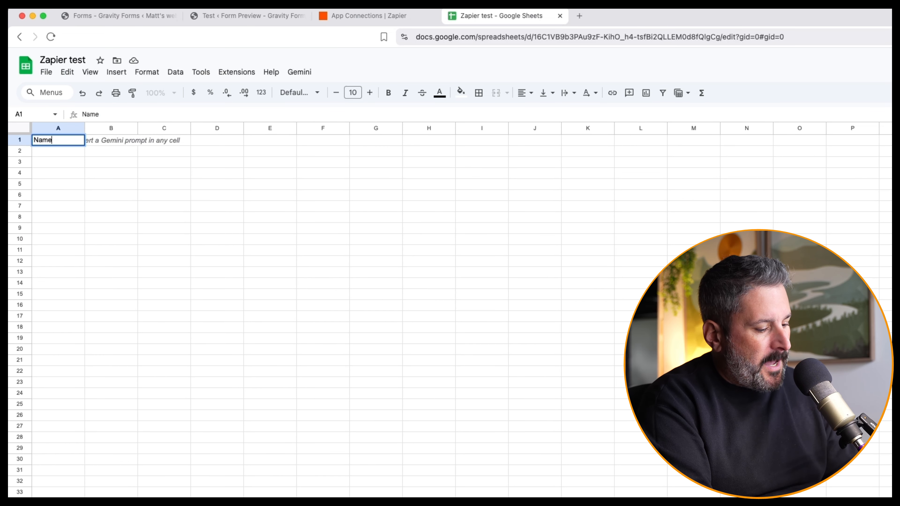
key("Tab")
type("Email")
key("Tab")
type("C")
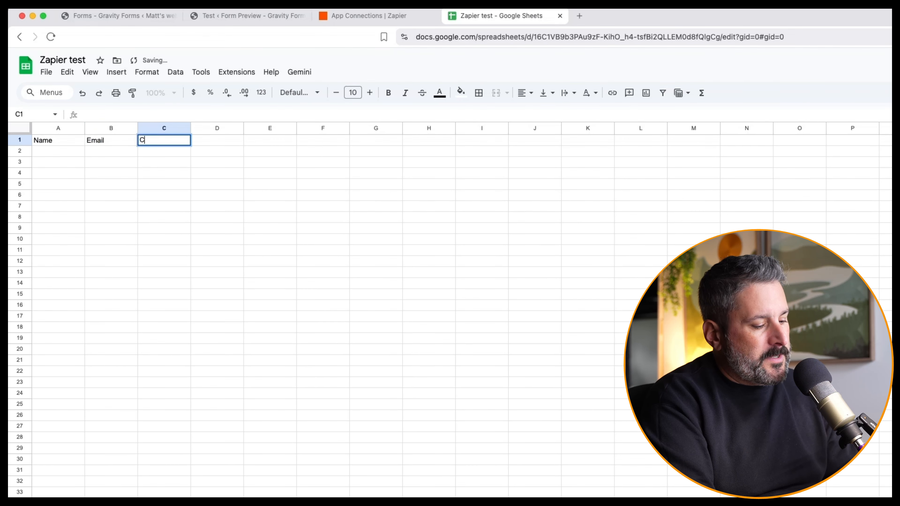
type("omments")
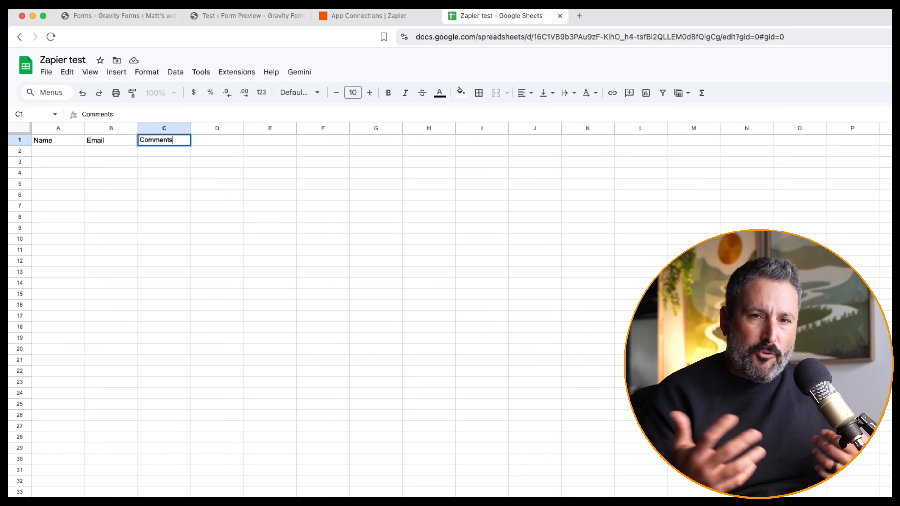
left_click(110, 166)
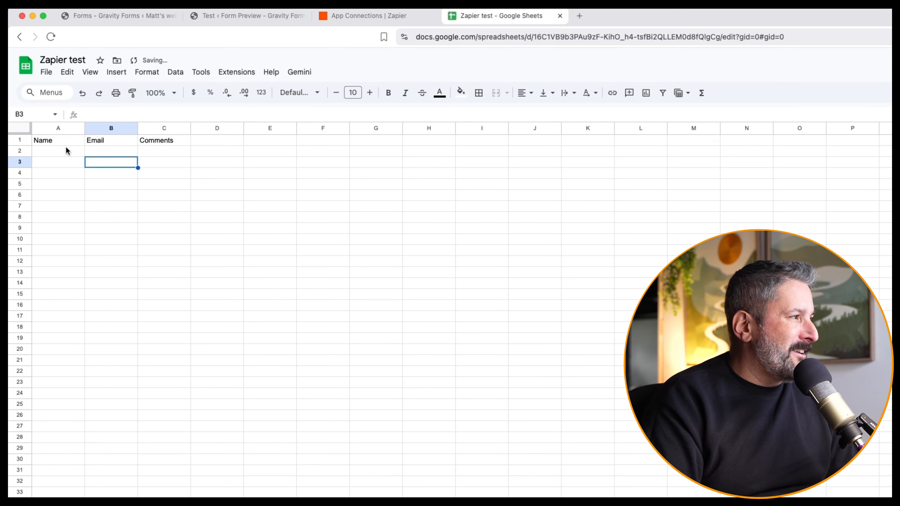
Step: Remove a stray letter from A1 so the header row reads Name, Email, Comments again
left_click(54, 141)
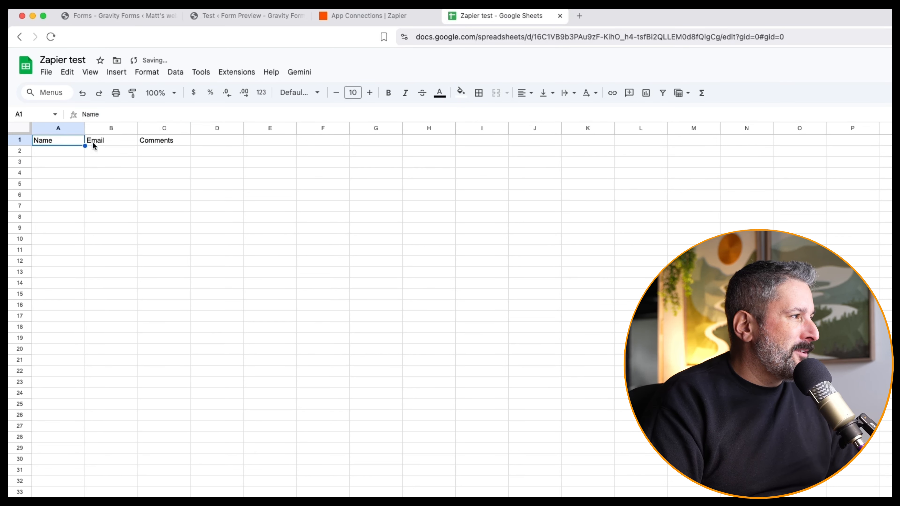
left_click(166, 142, "shift")
type("b")
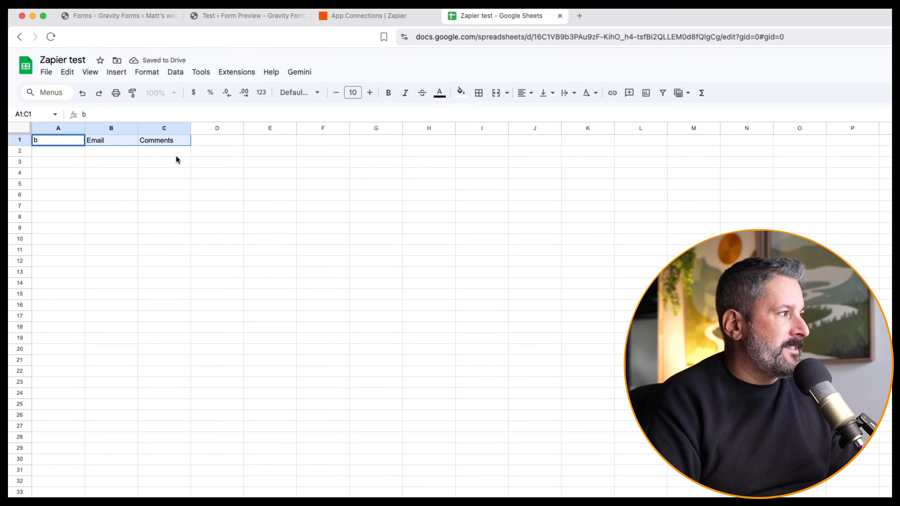
key("BackSpace")
type("Name")
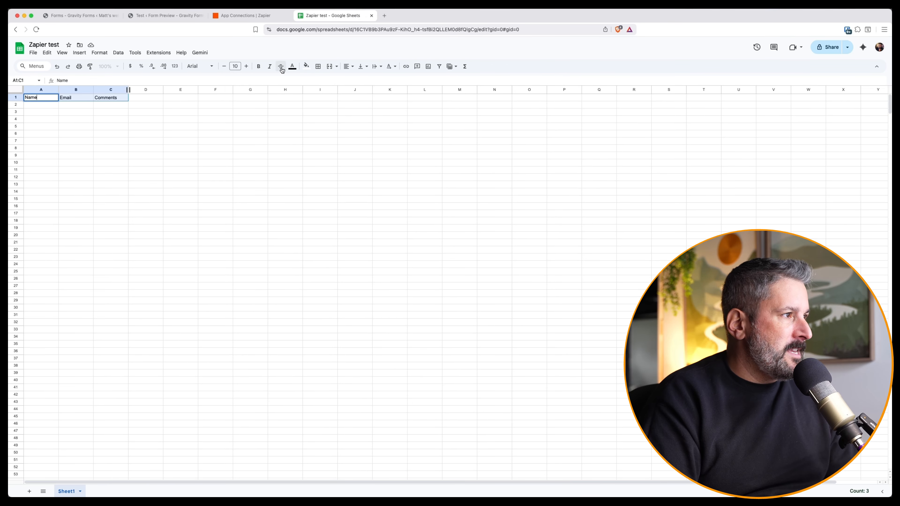
left_click(187, 126)
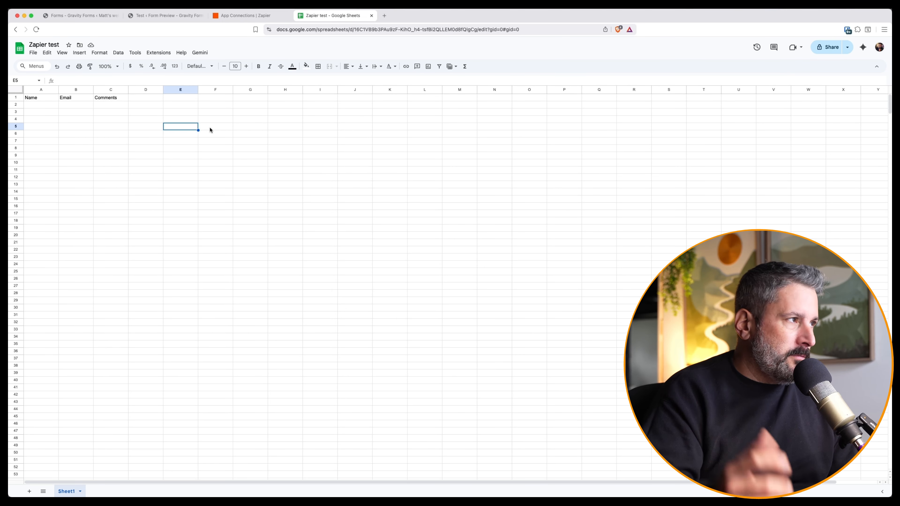
left_click(241, 19)
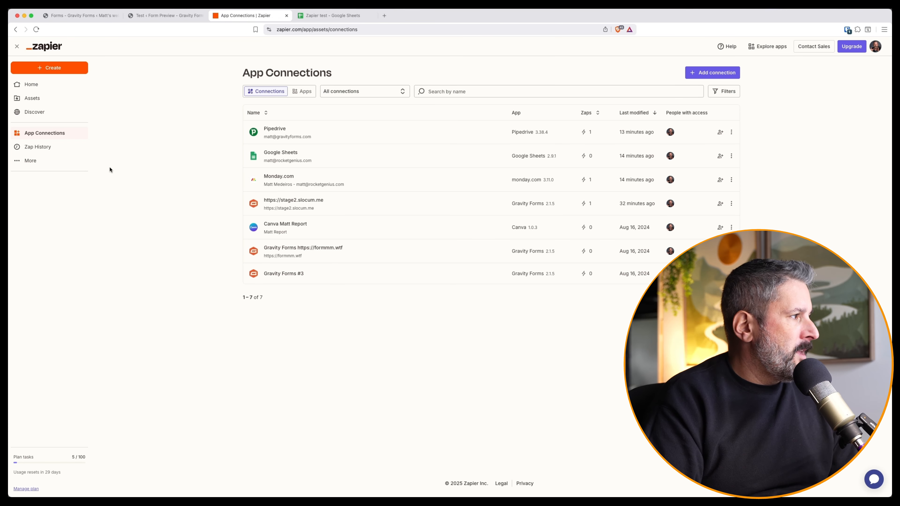
Step: Create a new Zap with Gravity Forms as the trigger app and Form Submission as the event
left_click(50, 68)
left_click(52, 91)
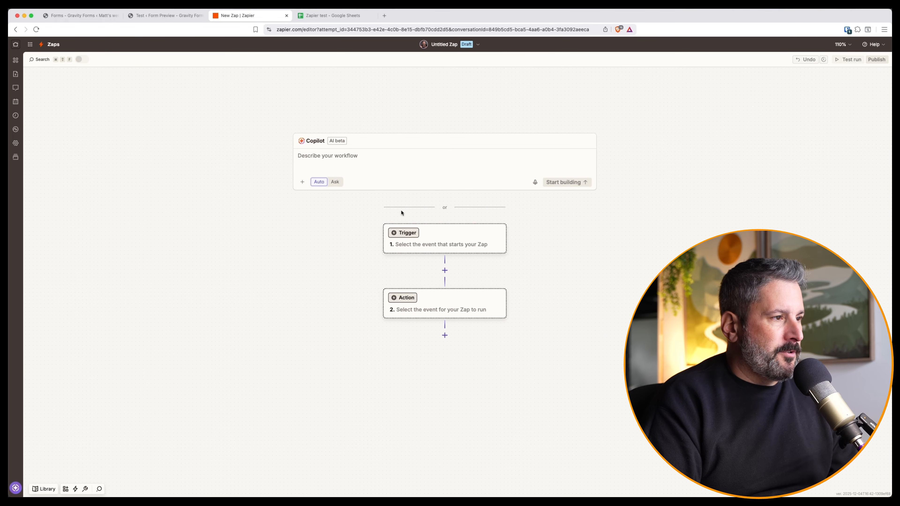
left_click(427, 234)
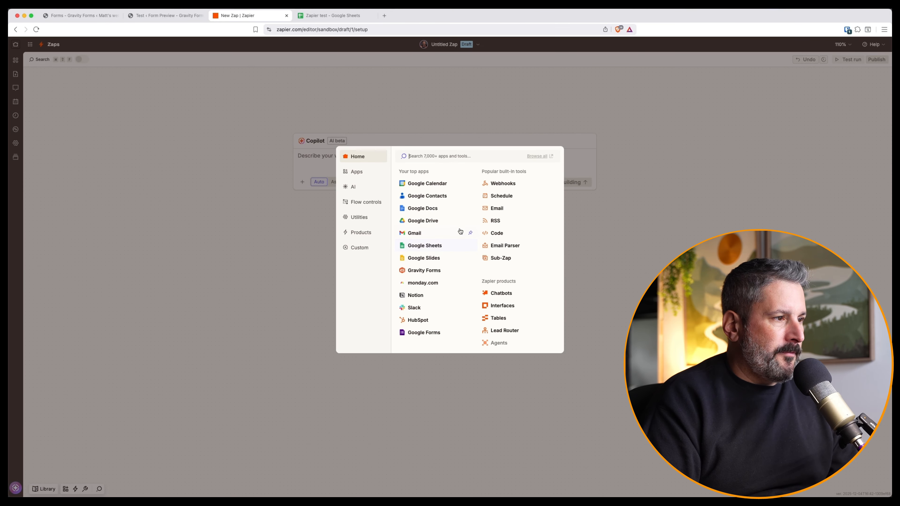
left_click(434, 271)
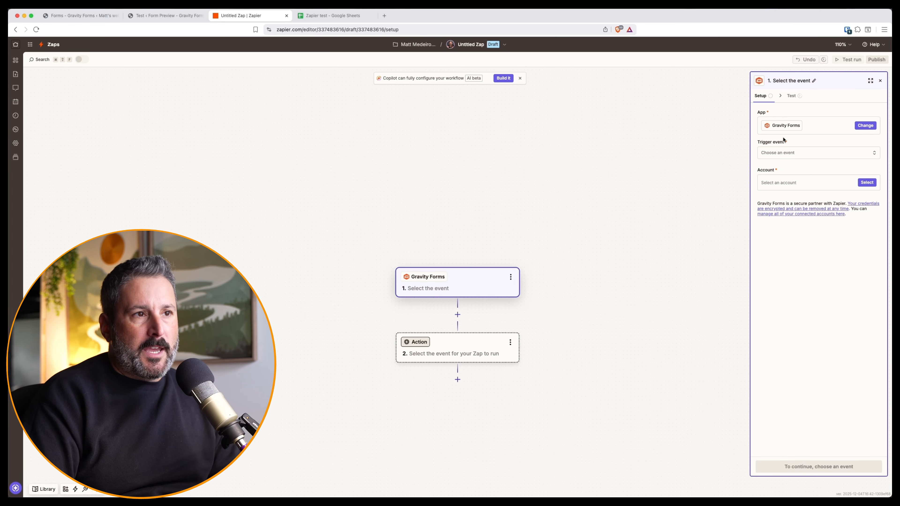
left_click(801, 155)
left_click(678, 184)
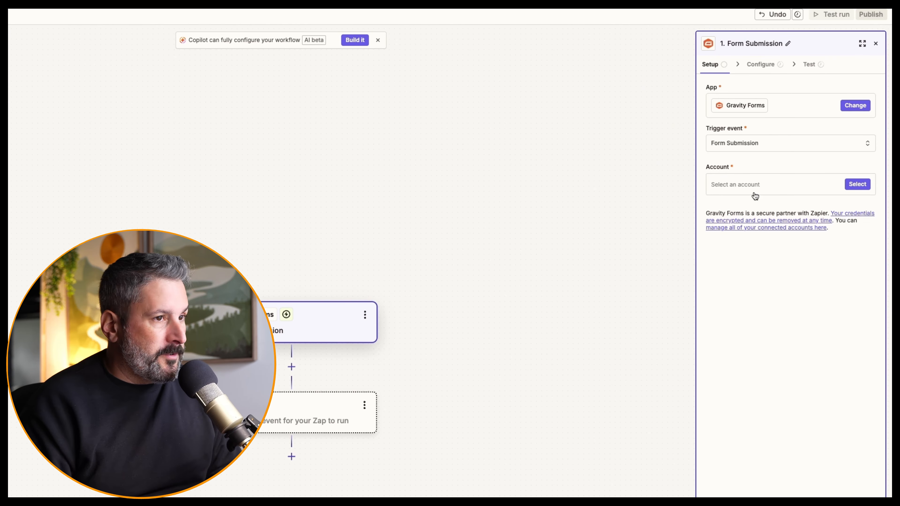
Step: Use the existing Gravity Forms site connection, choose the Test form, and give it unique name 'Test'
left_click(781, 186)
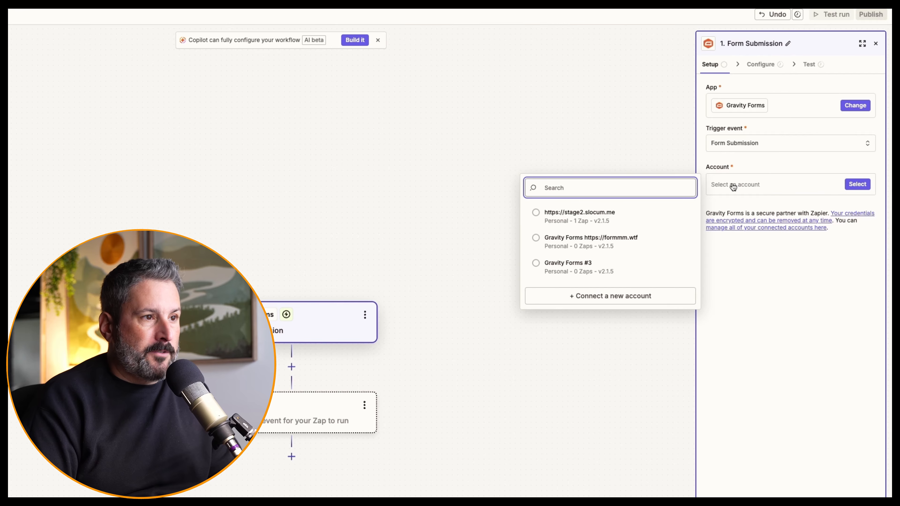
left_click(655, 218)
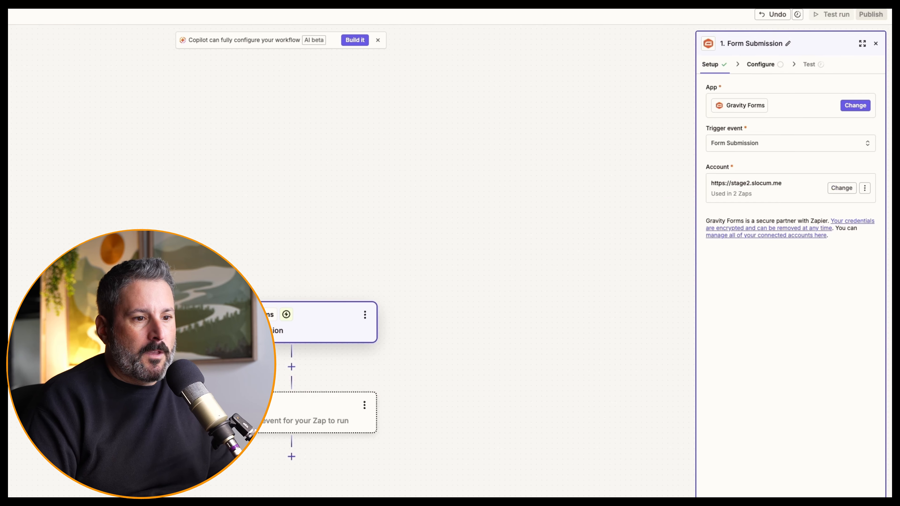
left_click(749, 102)
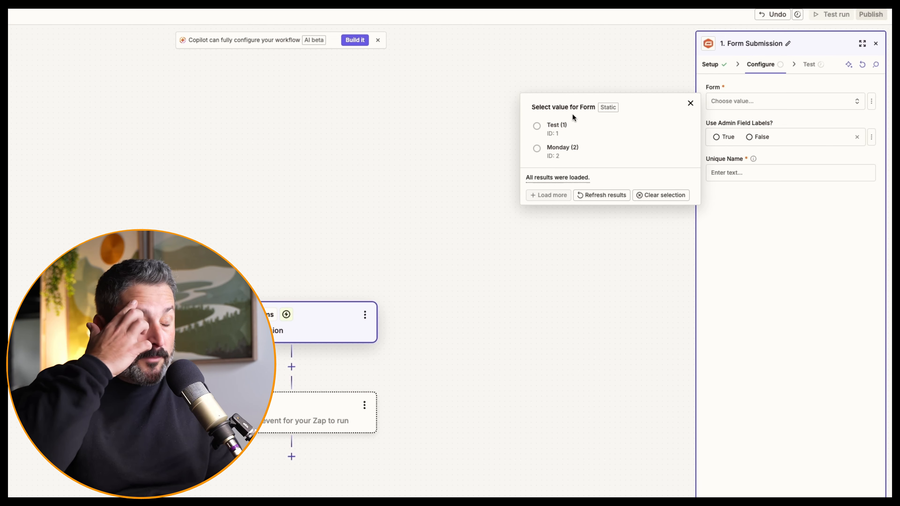
left_click(552, 127)
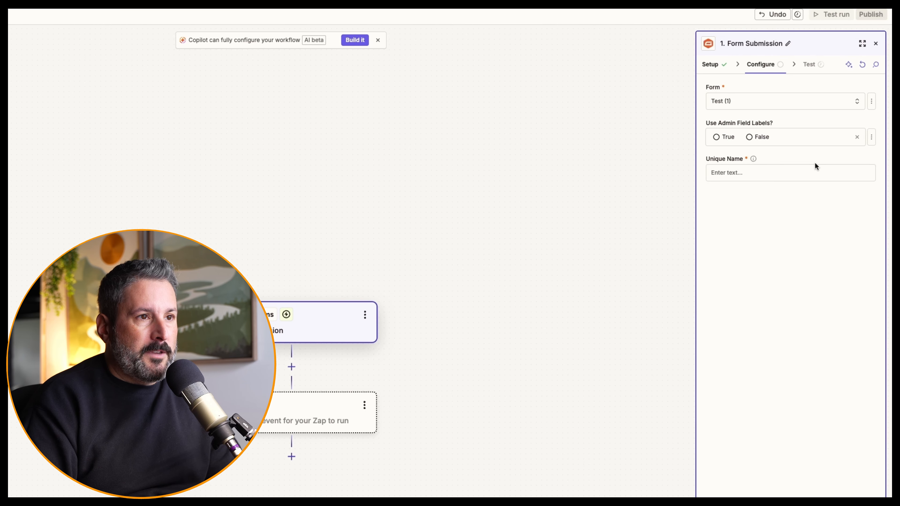
left_click(769, 172)
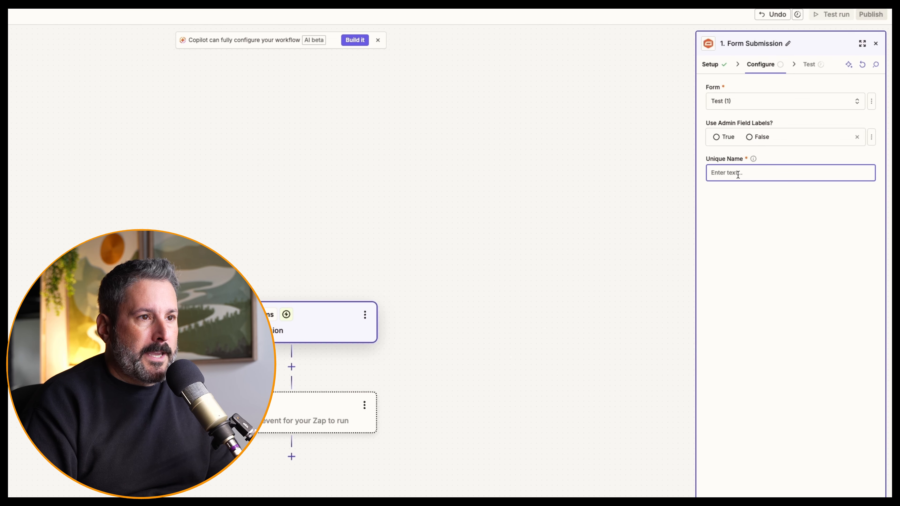
type("Test")
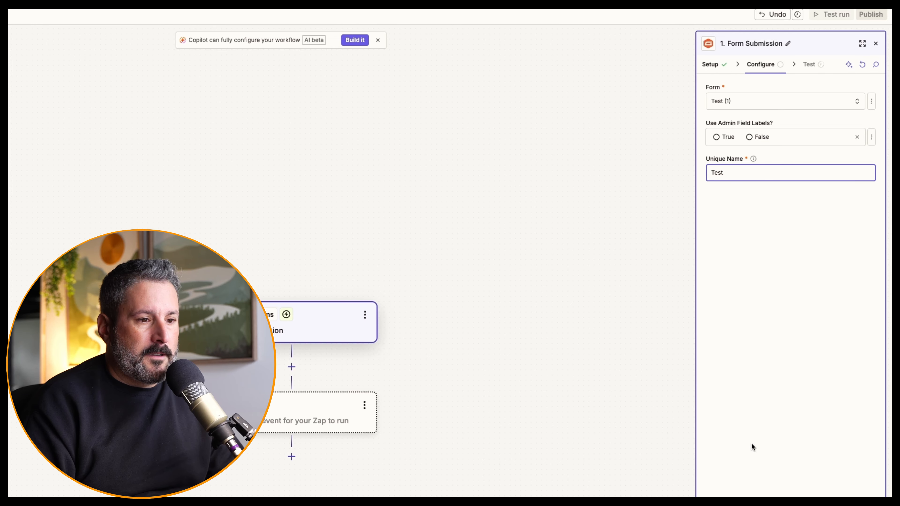
Step: Test the trigger, continue with the sample submission, and choose Google Sheets for step two
left_click(817, 467)
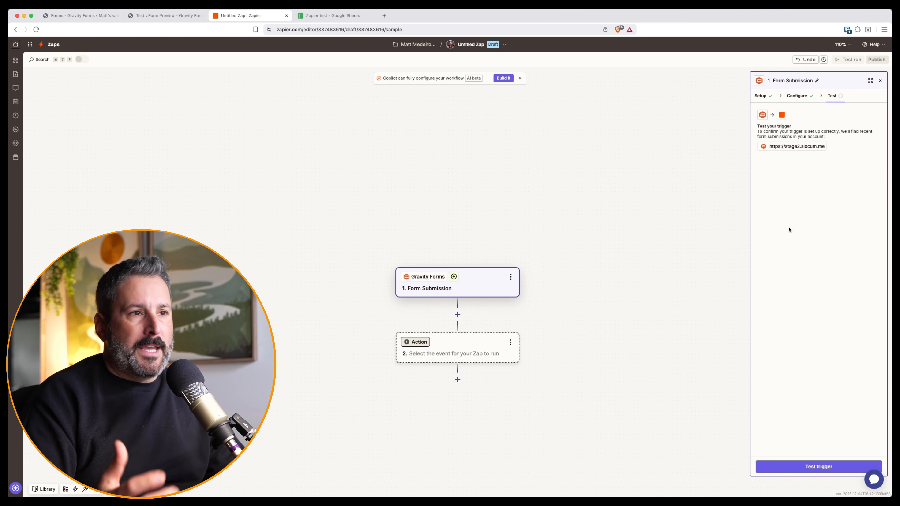
left_click(822, 466)
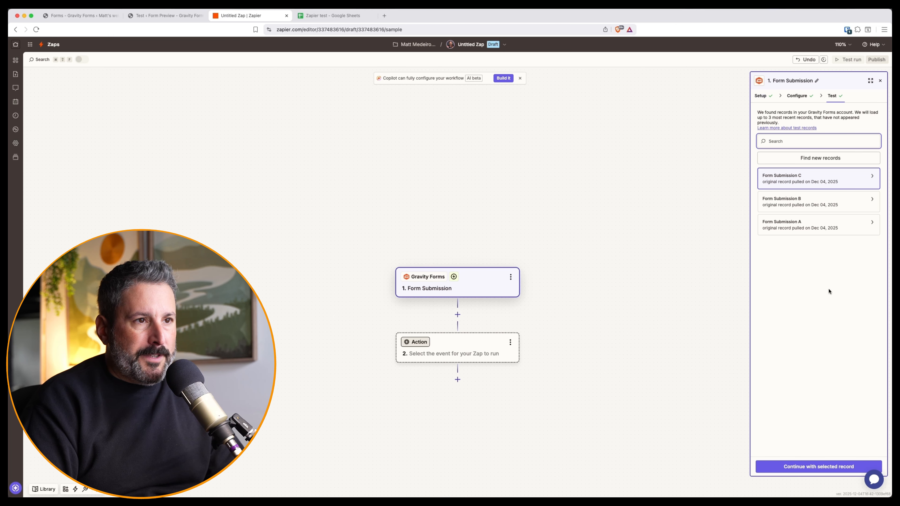
left_click(830, 467)
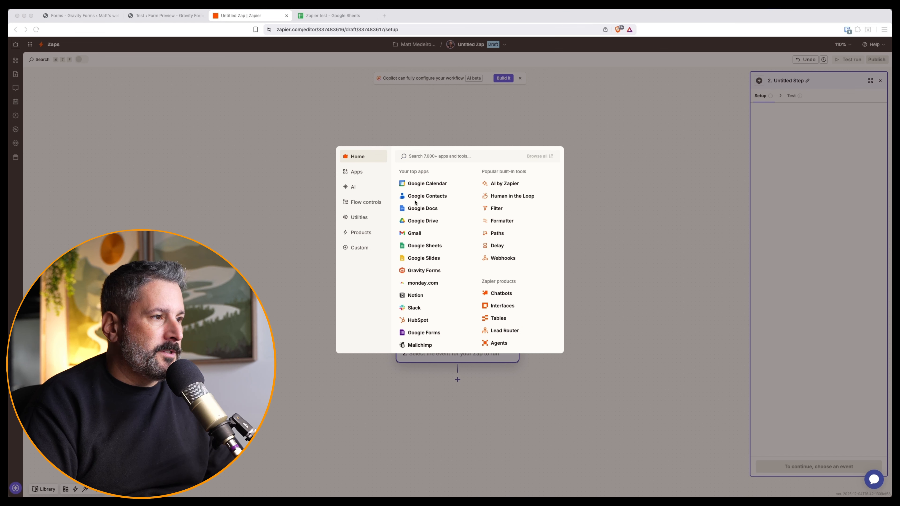
left_click(419, 246)
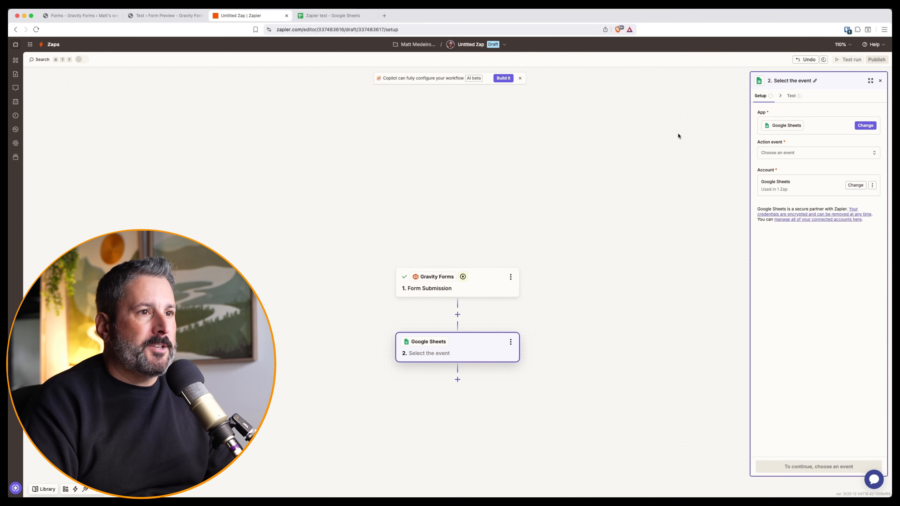
Step: Filter the Google Sheets events by 'row' and choose Create Spreadsheet Row
left_click(810, 154)
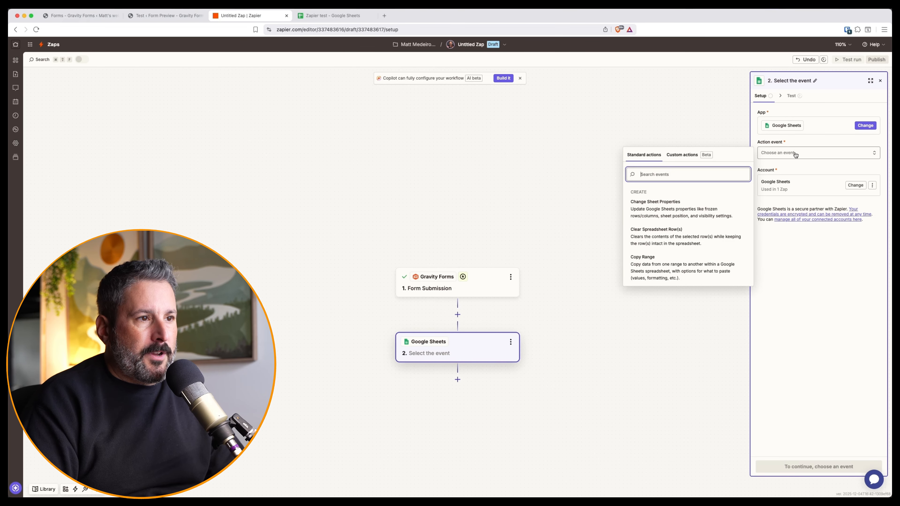
scroll(672, 217, "down", 5)
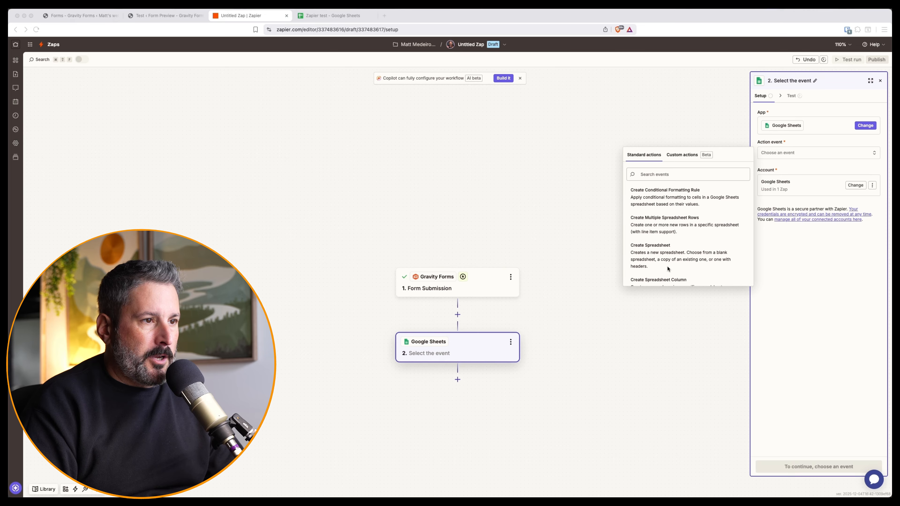
left_click(657, 174)
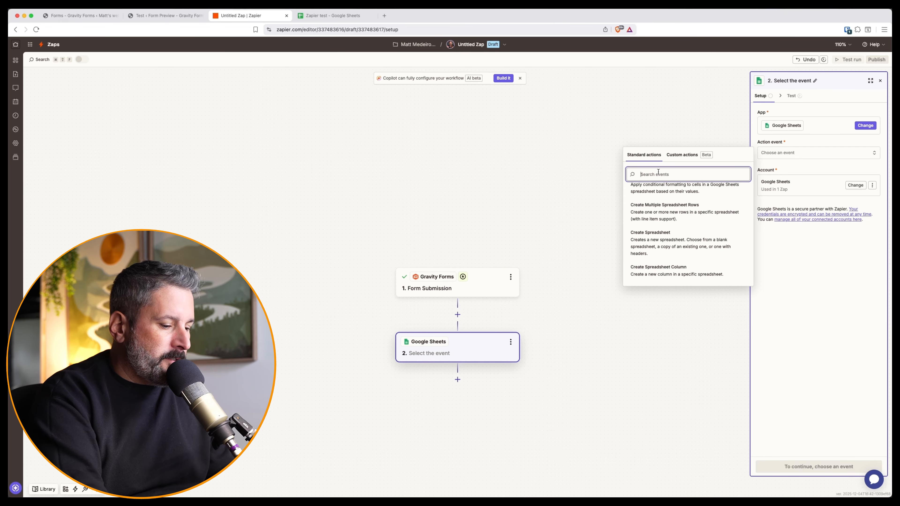
type("row")
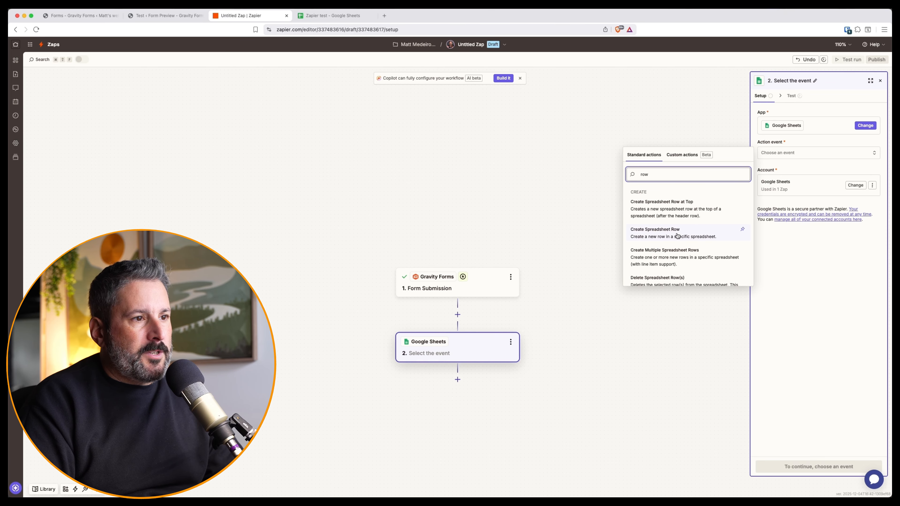
left_click(677, 235)
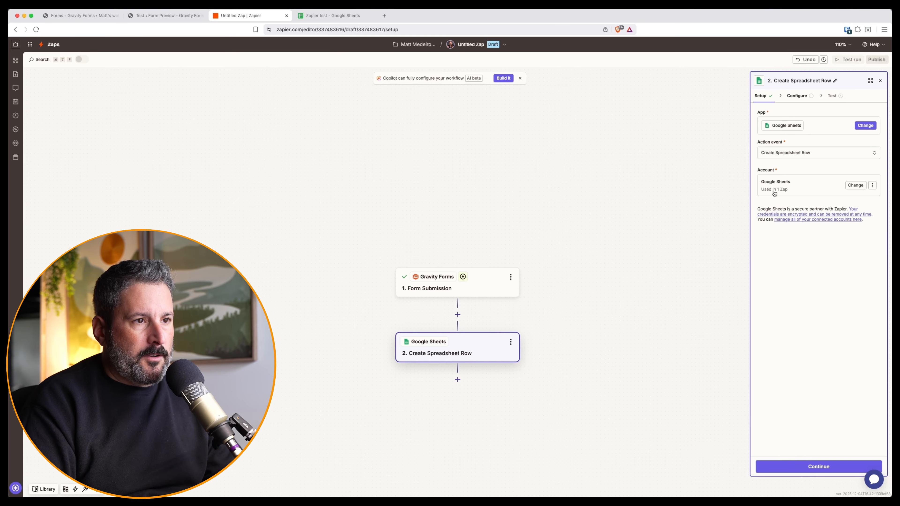
Step: Point the row step at My Google Drive, the 'Zapier test' spreadsheet, and worksheet Sheet1
left_click(826, 468)
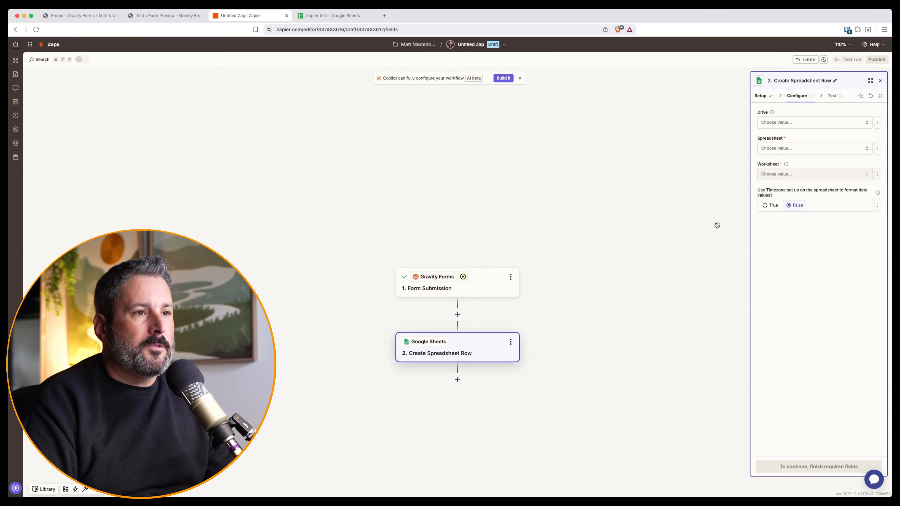
left_click(792, 127)
left_click(679, 152)
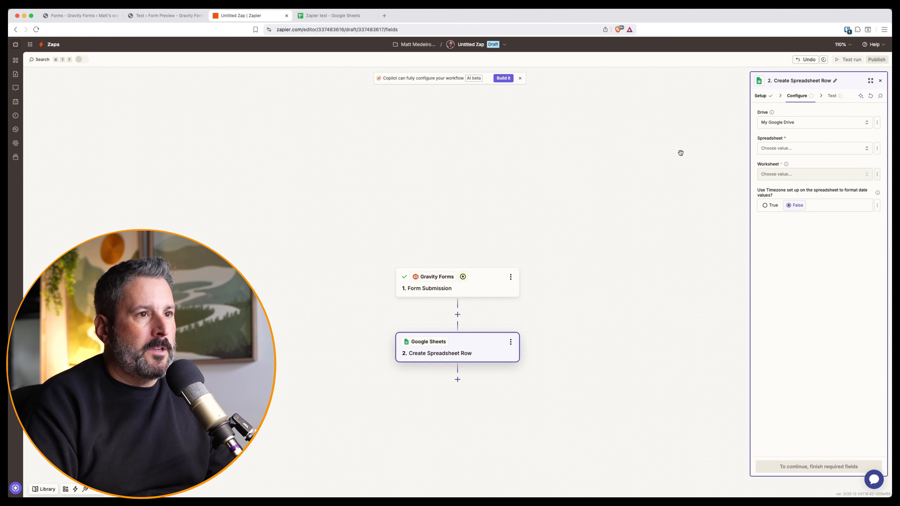
left_click(775, 148)
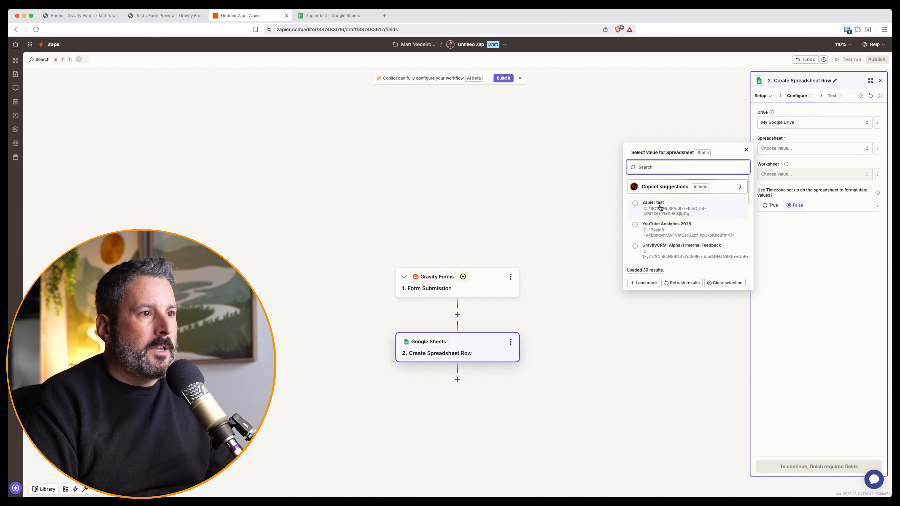
left_click(660, 207)
left_click(829, 175)
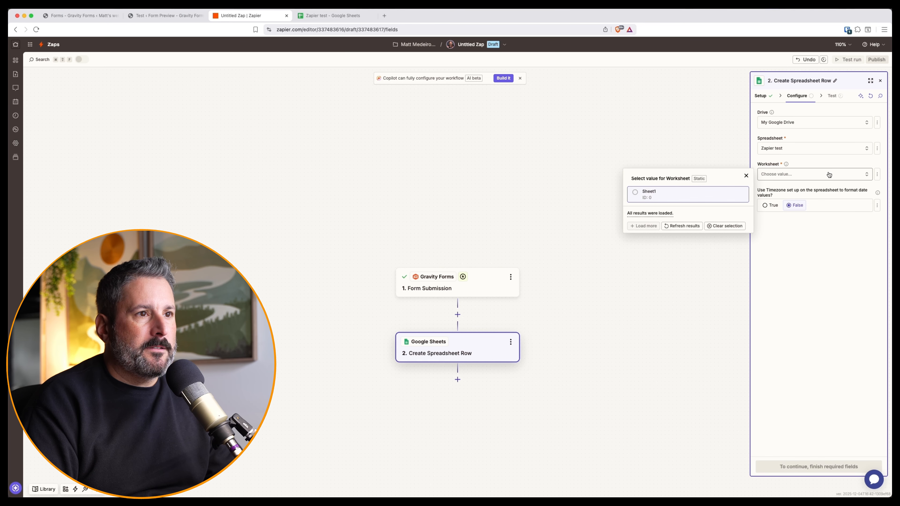
left_click(677, 195)
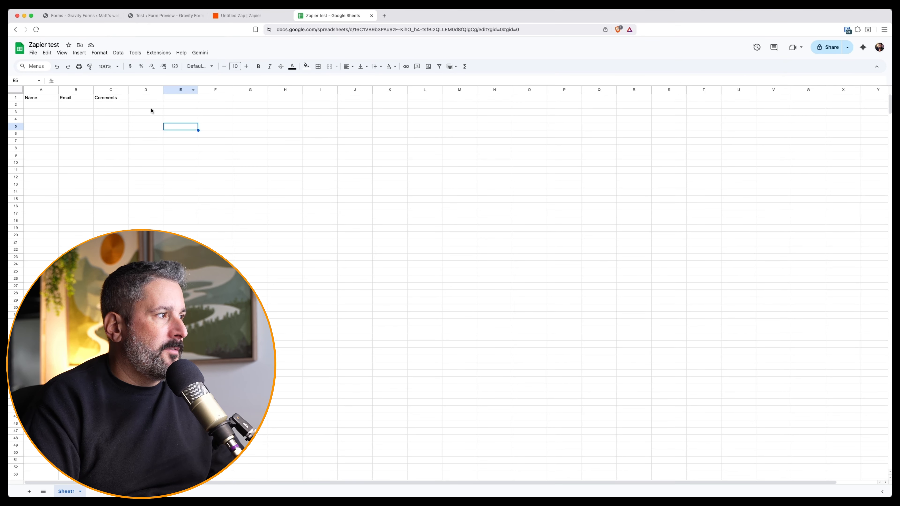
left_click(35, 99)
left_click(66, 100)
left_click(106, 100)
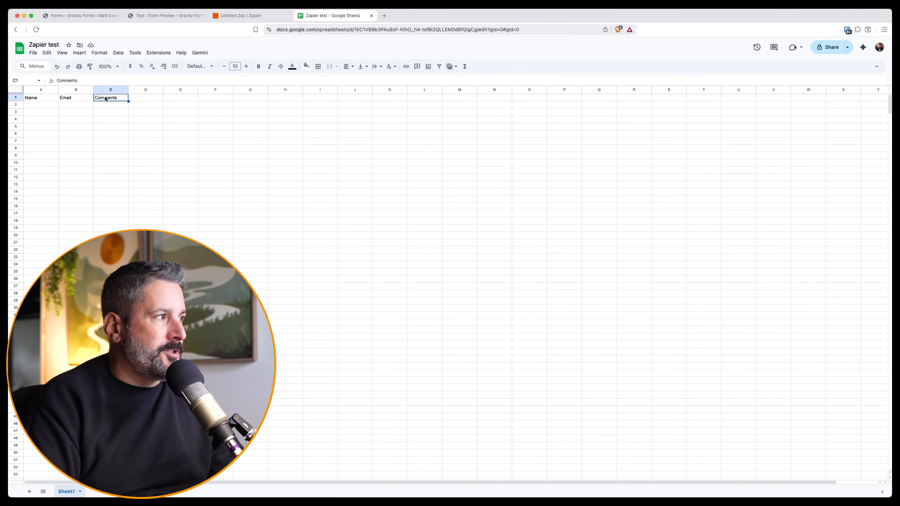
left_click(234, 18)
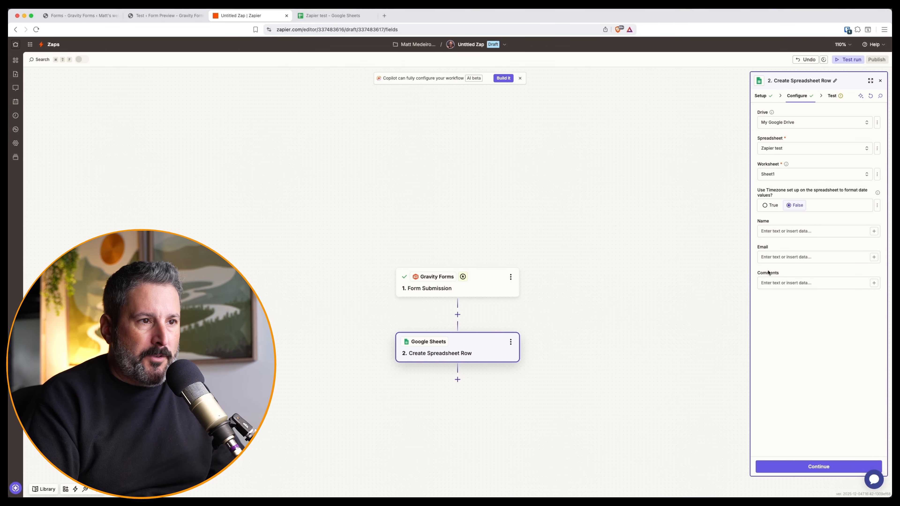
Step: Map the submission's Name and Email answers into the Name and Email columns
left_click(873, 231)
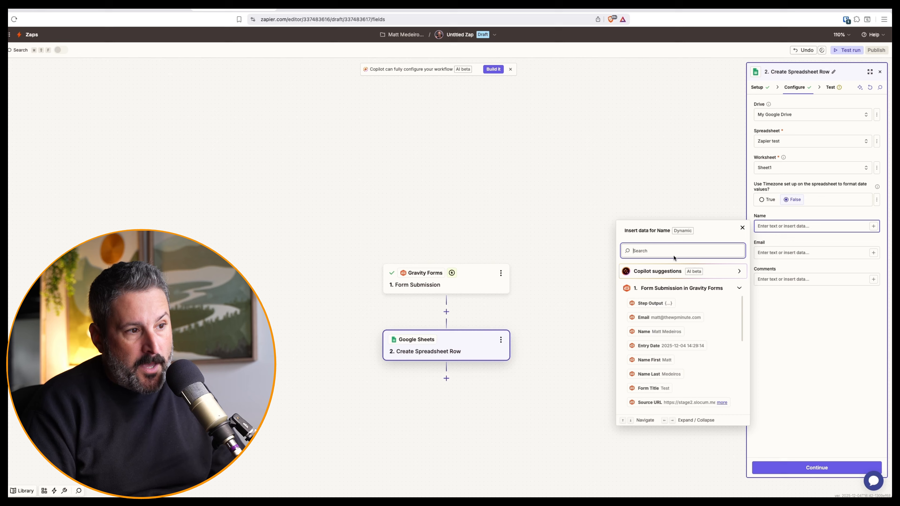
scroll(671, 324, "down", 1)
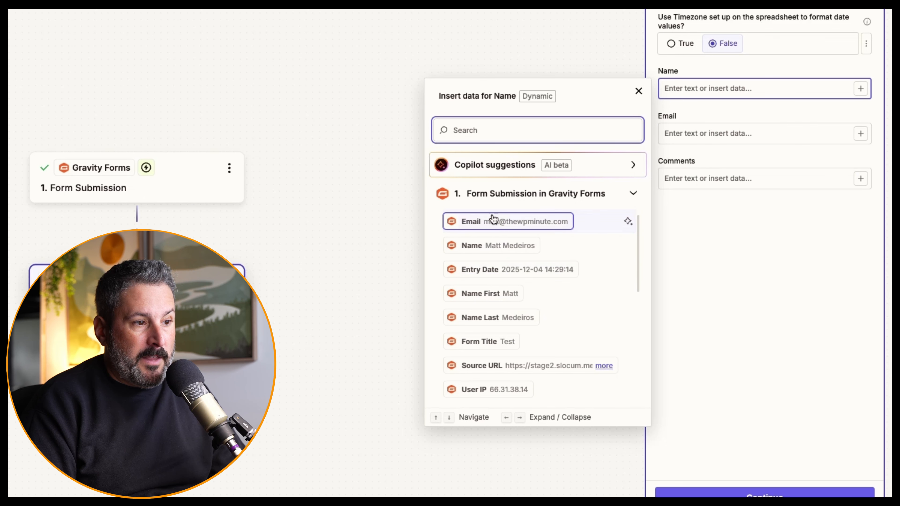
scroll(501, 291, "up", 1)
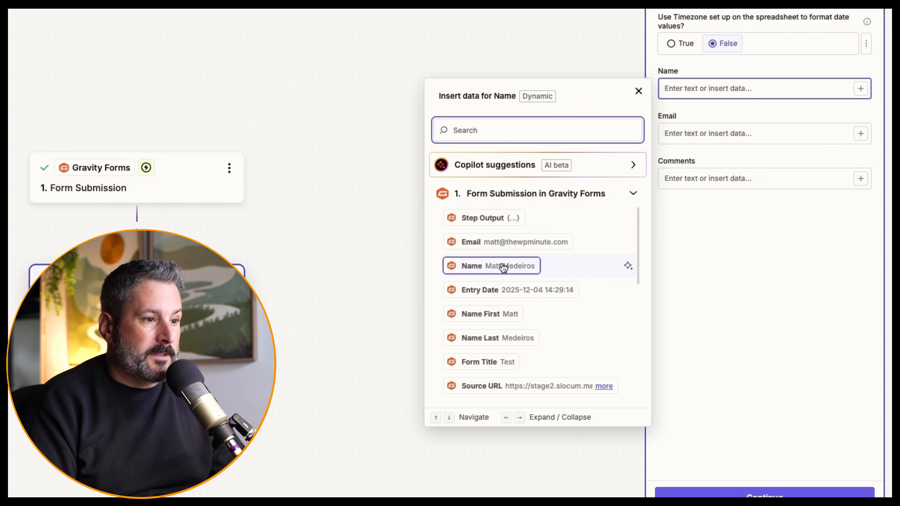
left_click(503, 266)
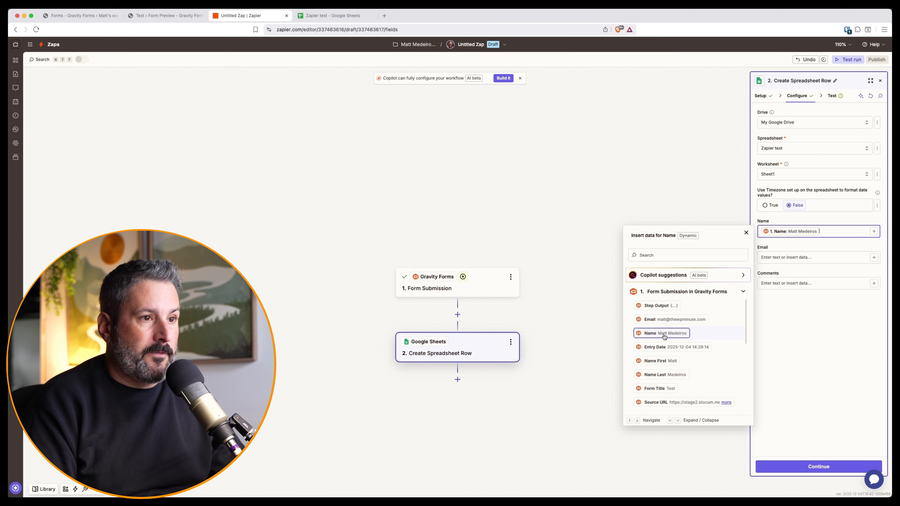
left_click(758, 258)
left_click(665, 346)
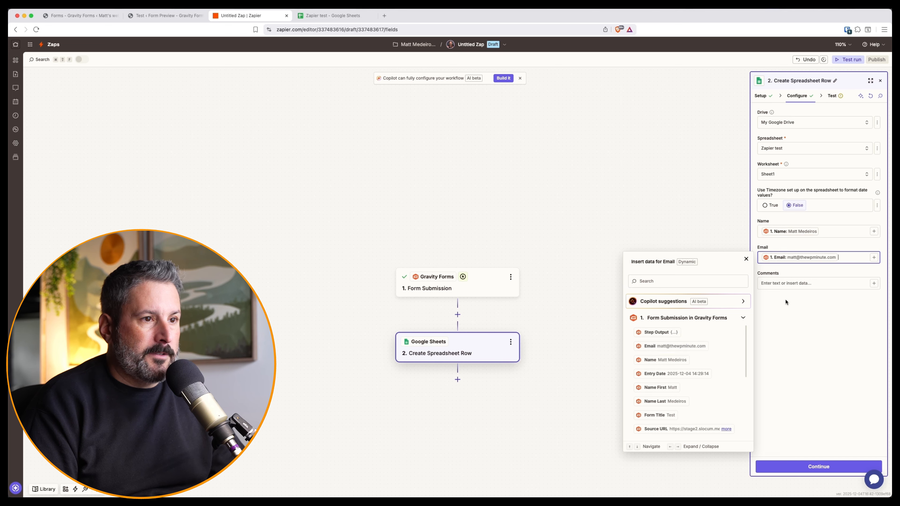
Step: Map the submission's Comments answer into the Comments column and continue to testing
left_click(794, 283)
left_click(873, 283)
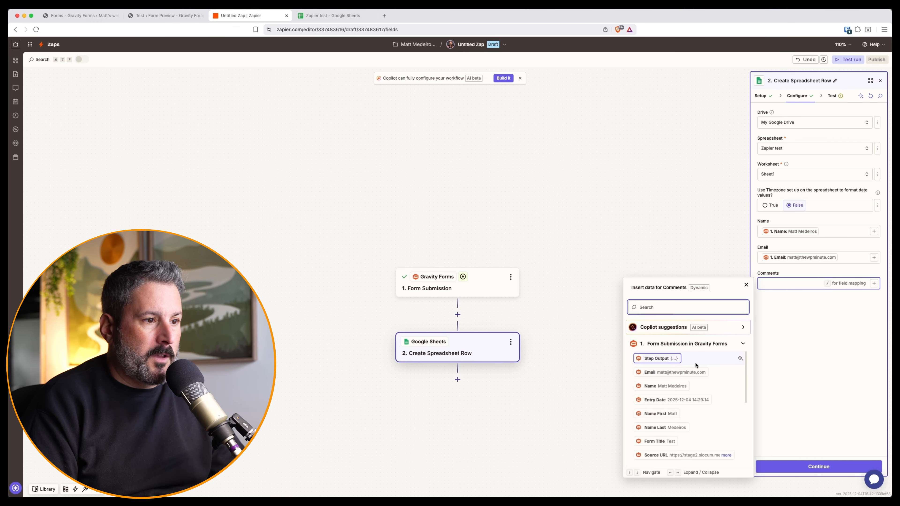
scroll(676, 397, "down", 5)
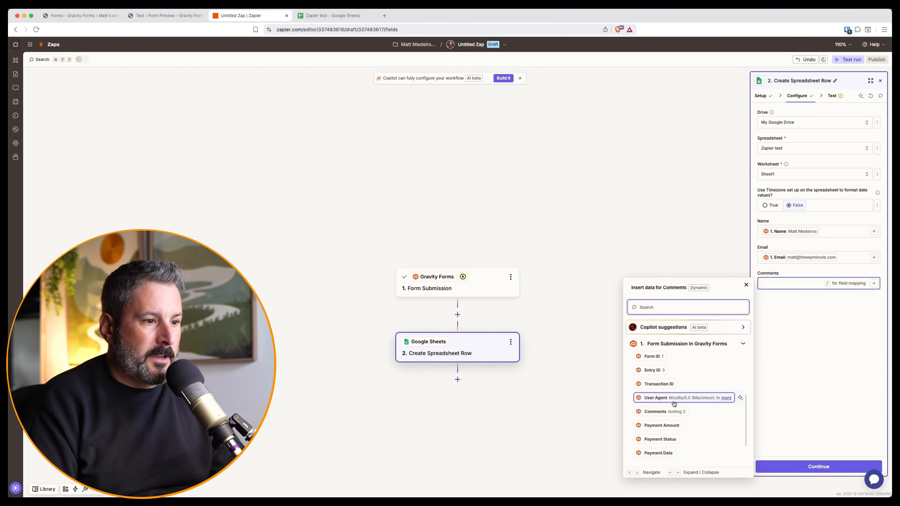
left_click(668, 411)
left_click(782, 380)
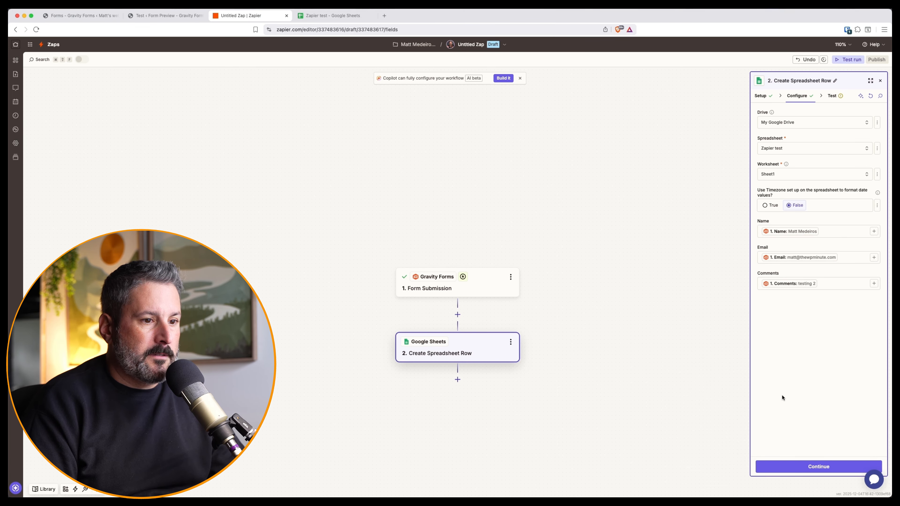
left_click(811, 466)
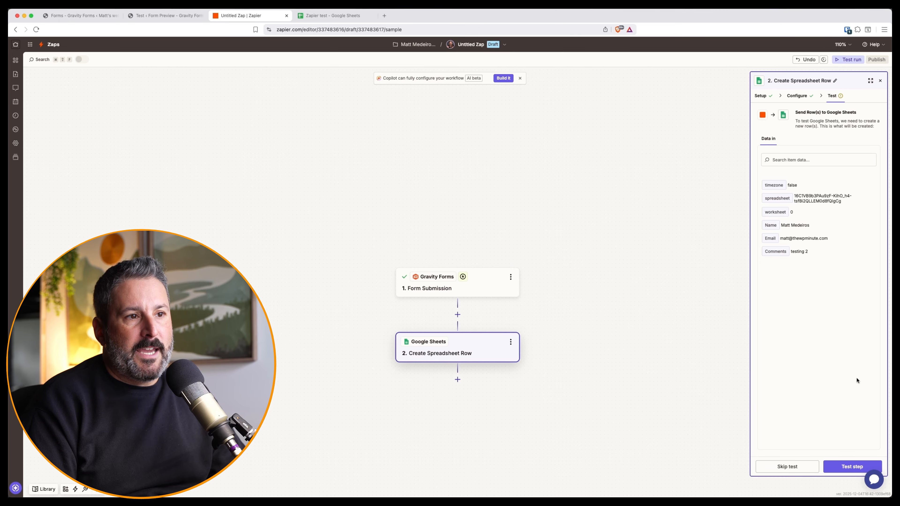
Step: Test the step, publish the Zap as v1, and confirm the test row appears in row 2
left_click(852, 467)
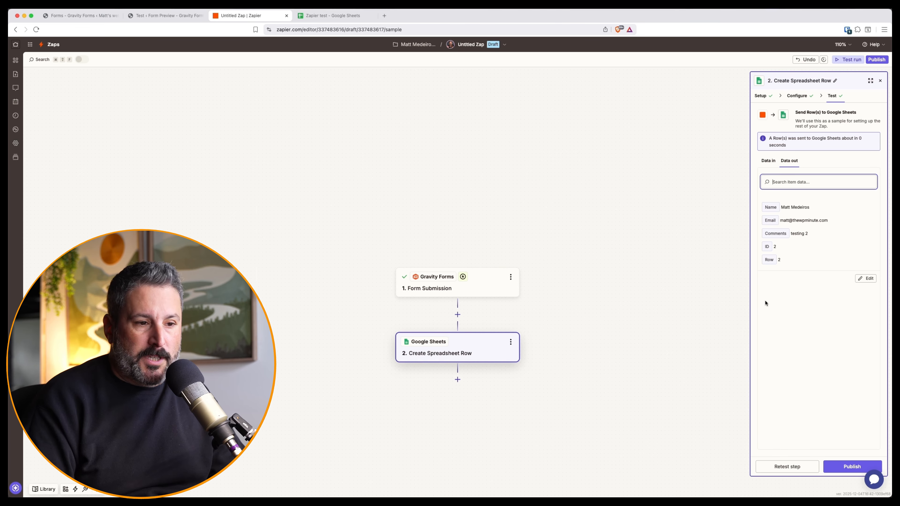
left_click(862, 467)
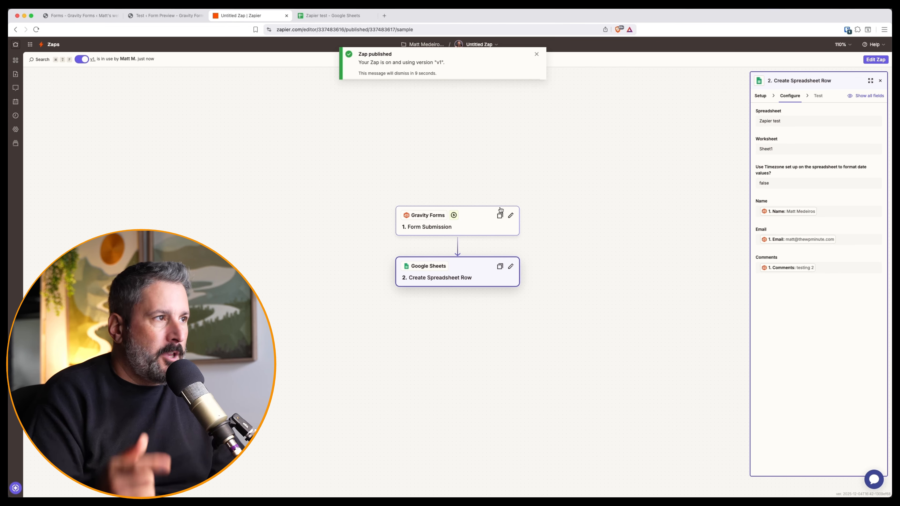
left_click(354, 17)
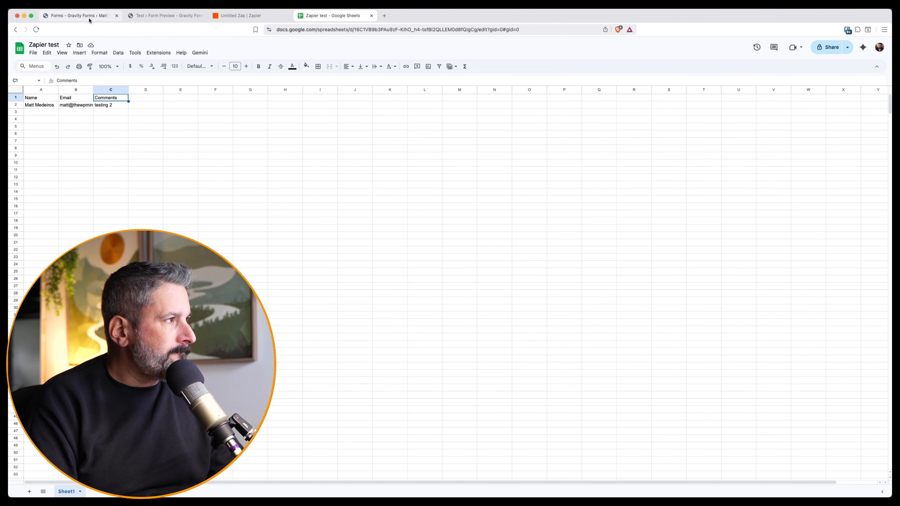
left_click(167, 16)
left_click(80, 15)
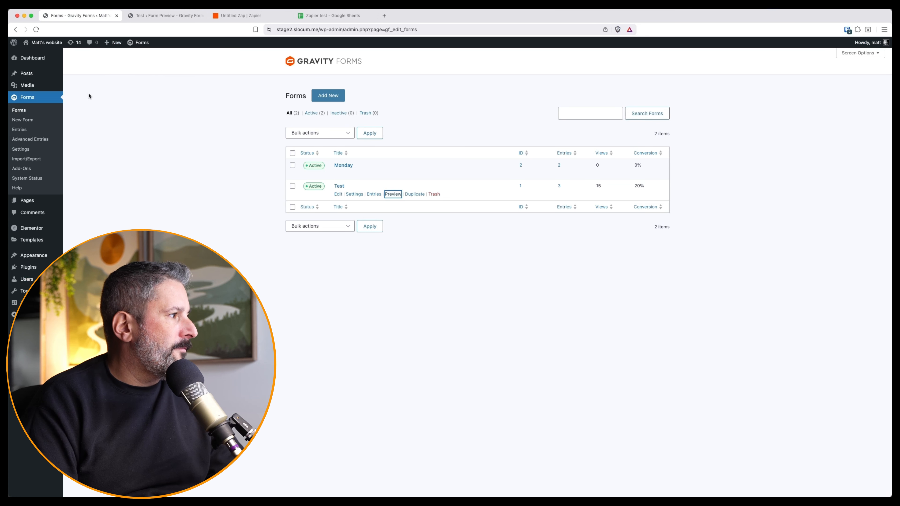
Step: Embed the Test form on a new published page named 'Zapier' and view it live
left_click(338, 186)
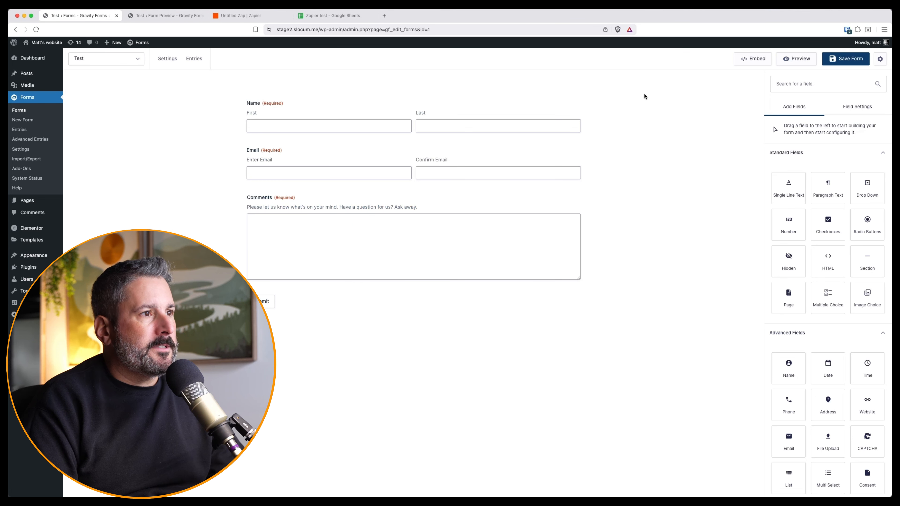
left_click(752, 58)
left_click(616, 223)
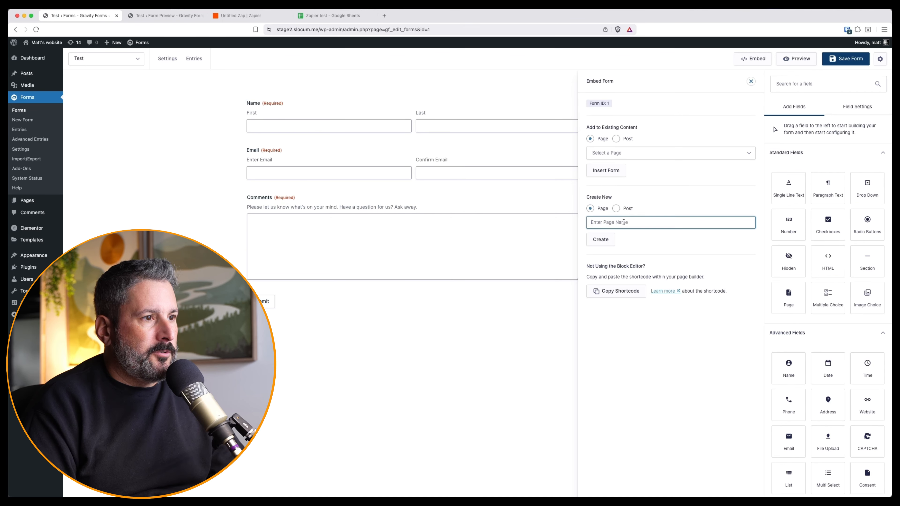
type("Zapier")
left_click(855, 50)
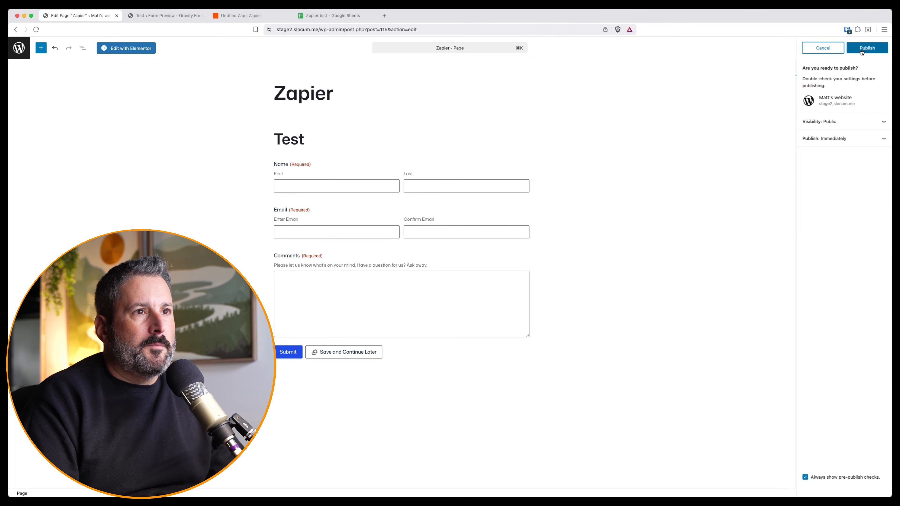
left_click(855, 49)
left_click(817, 127)
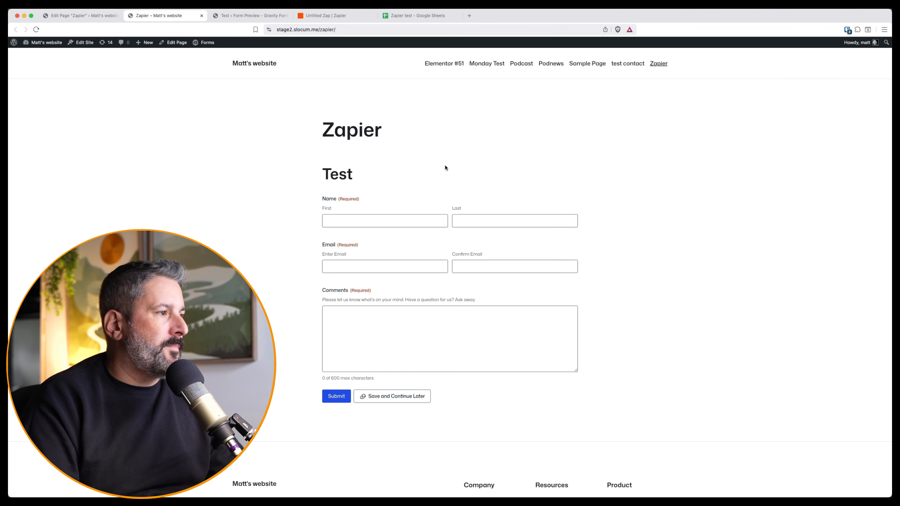
Step: Enter the submitter's first name, last name and e-mail address in the Test form
left_click(371, 217)
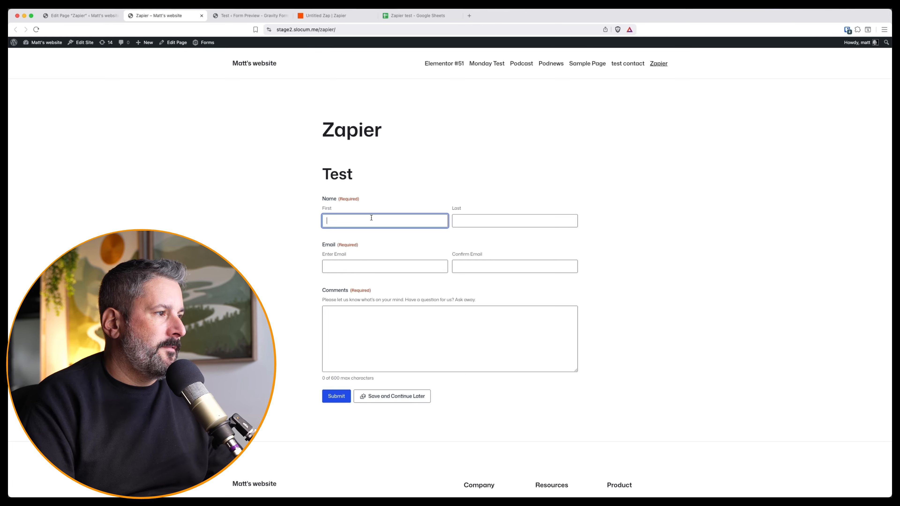
key("Tab")
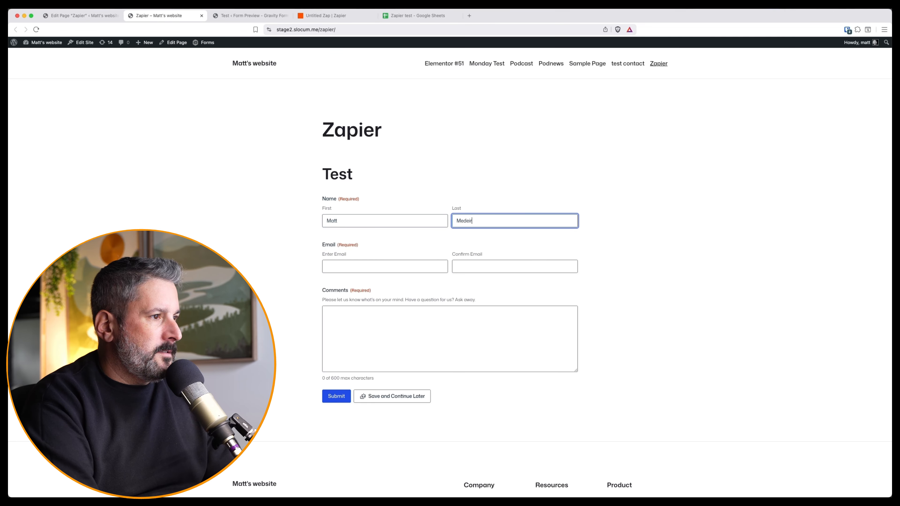
key("Tab")
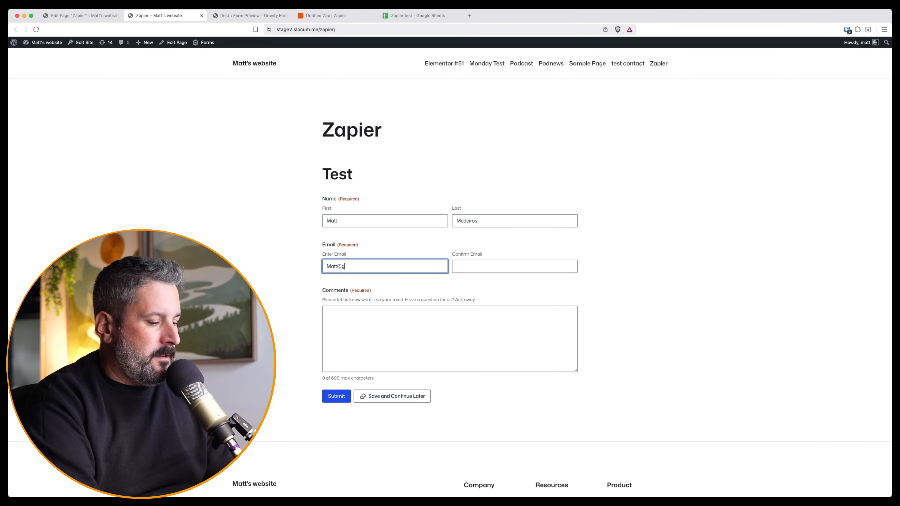
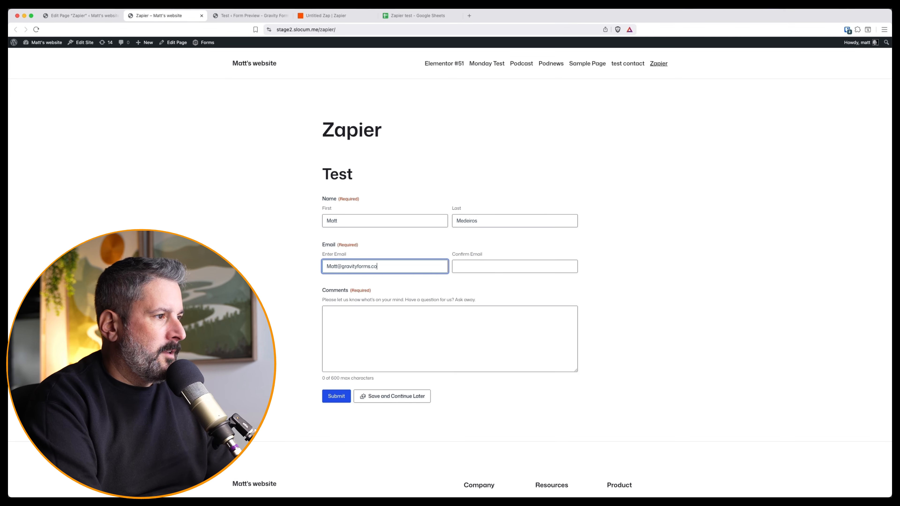
Step: Repeat the e-mail in Confirm Email, comment 'This is just a test!', and submit
key("ctrl+a")
key("ctrl+c")
key("Tab")
key("ctrl+v")
key("Tab")
type("This is jus")
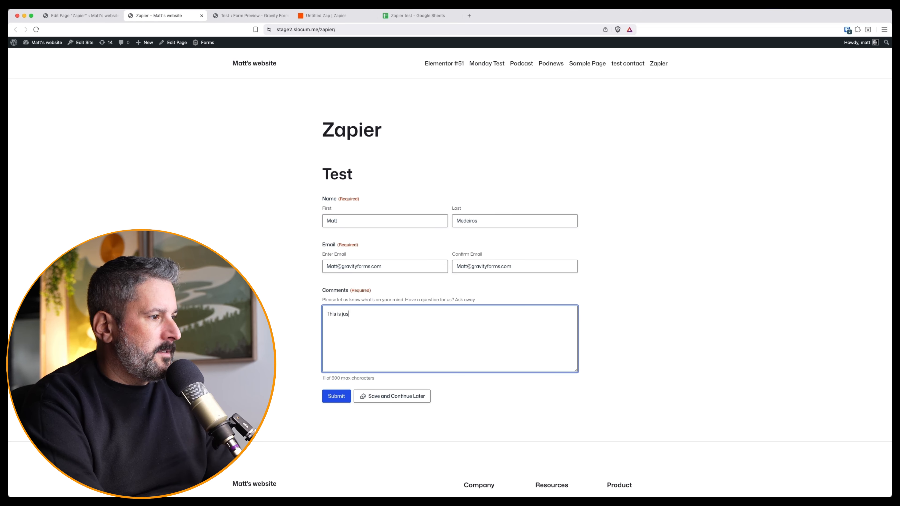
type("t a test!")
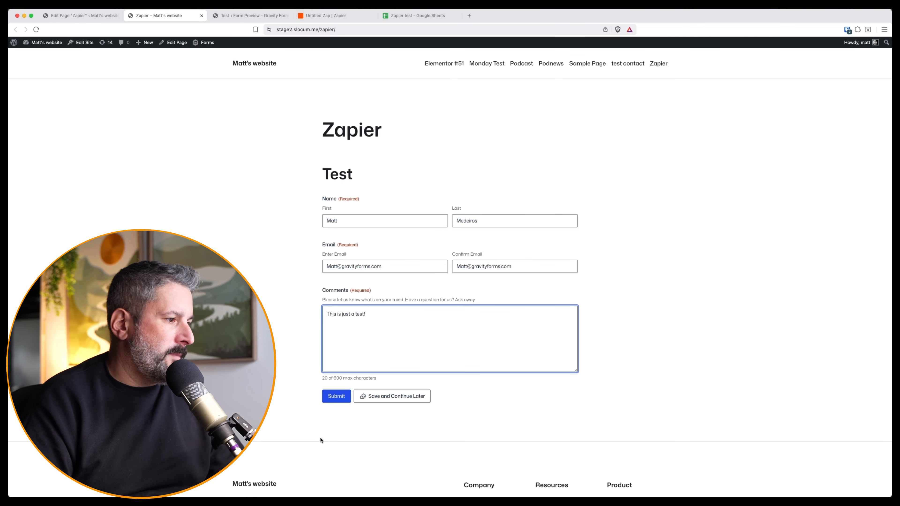
left_click(333, 402)
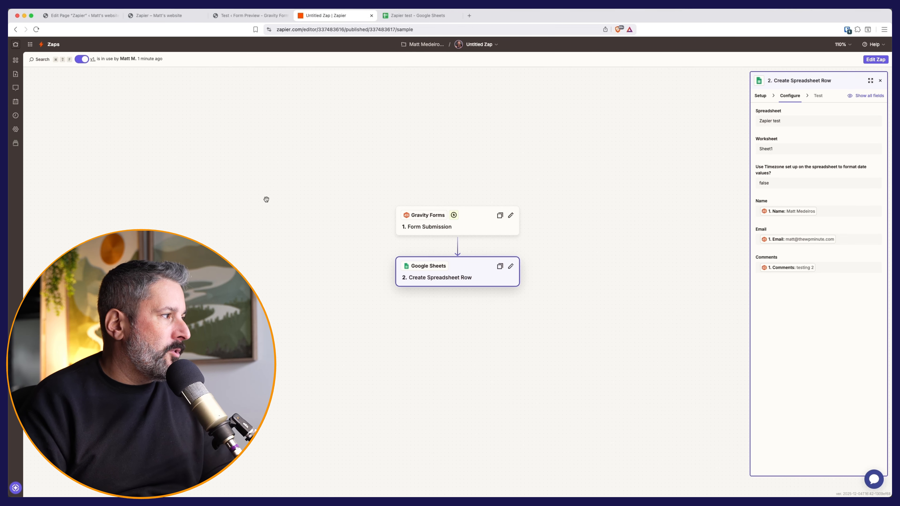
Step: Refresh the Zap runs log and open the Successful run from Dec 04, 2025
left_click(16, 115)
left_click(135, 147)
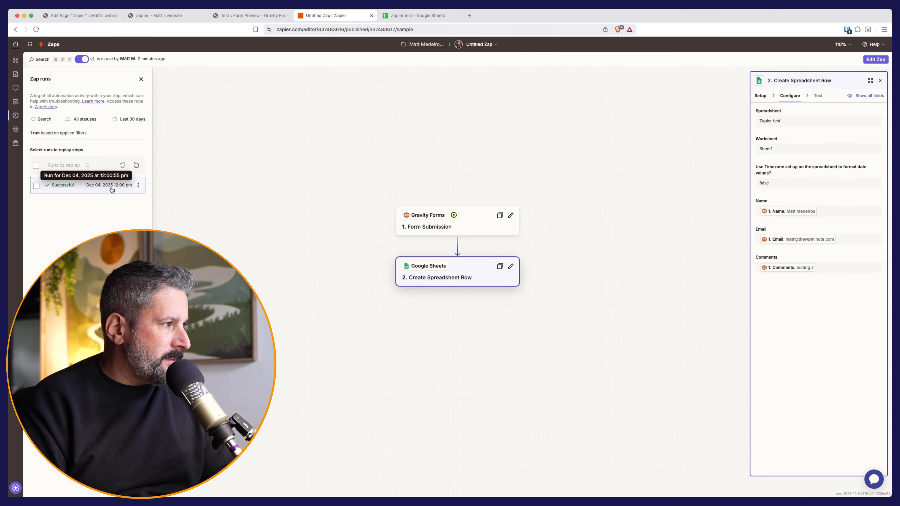
left_click(112, 189)
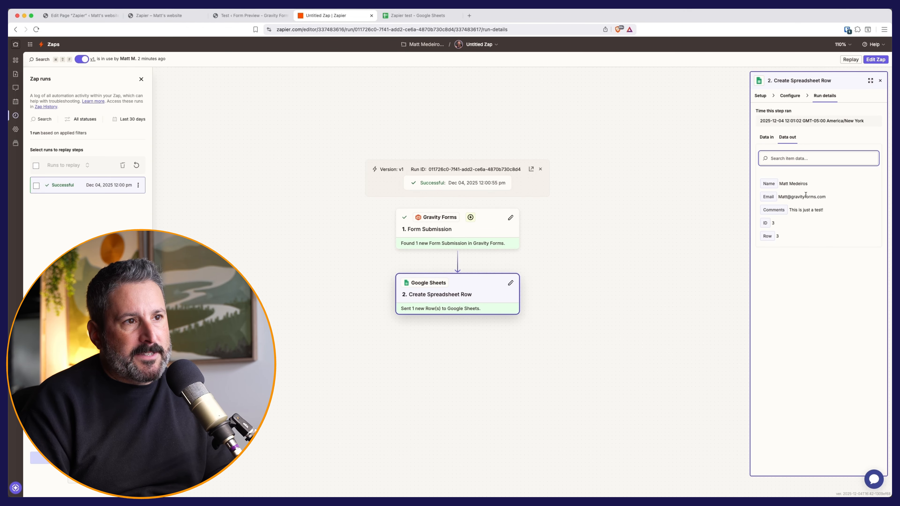